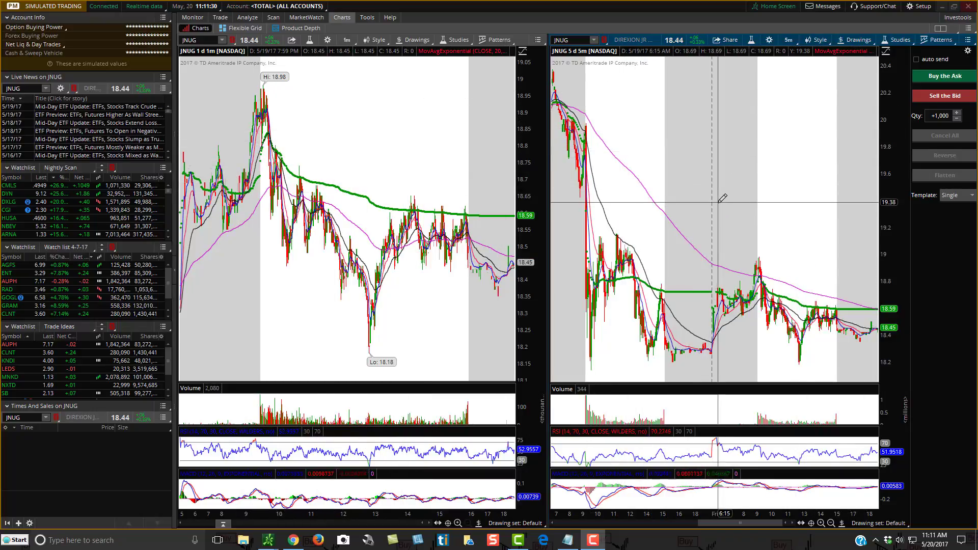
Open the Studies dropdown above the right-hand 5-minute JNUG chart.
{"action": "left_click", "coordinate": [897, 41]}
Create a new custom study, delete its default 'plot Data = close;' line, then switch to Notepad.
{"action": "left_click", "coordinate": [896, 83]}
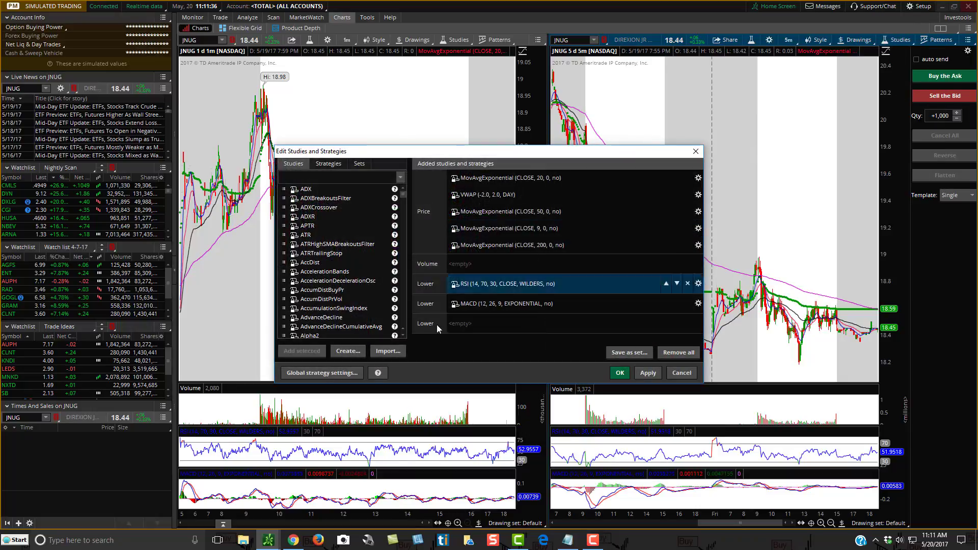
{"action": "left_click", "coordinate": [349, 352]}
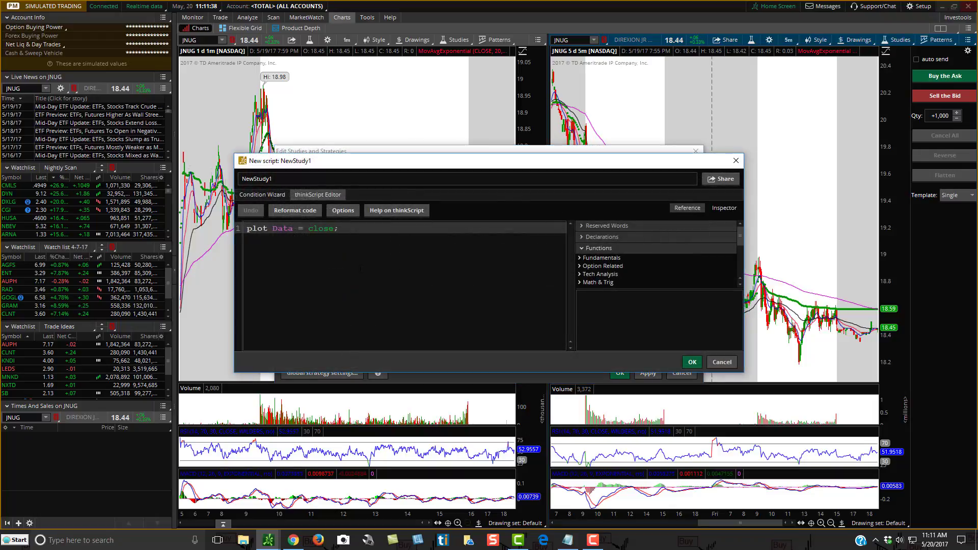
{"action": "left_click_drag", "start_coordinate": [353, 231], "coordinate": [229, 224]}
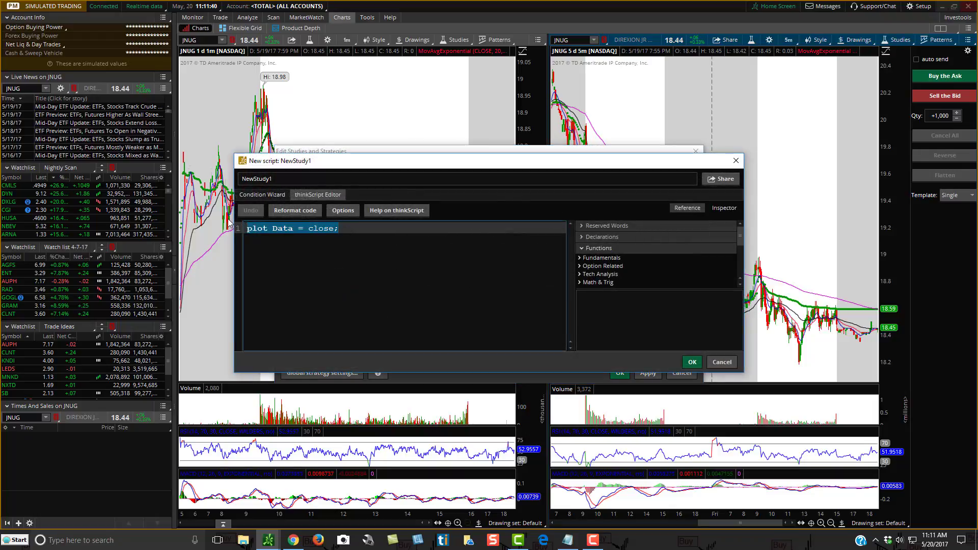
{"action": "key", "text": "Delete"}
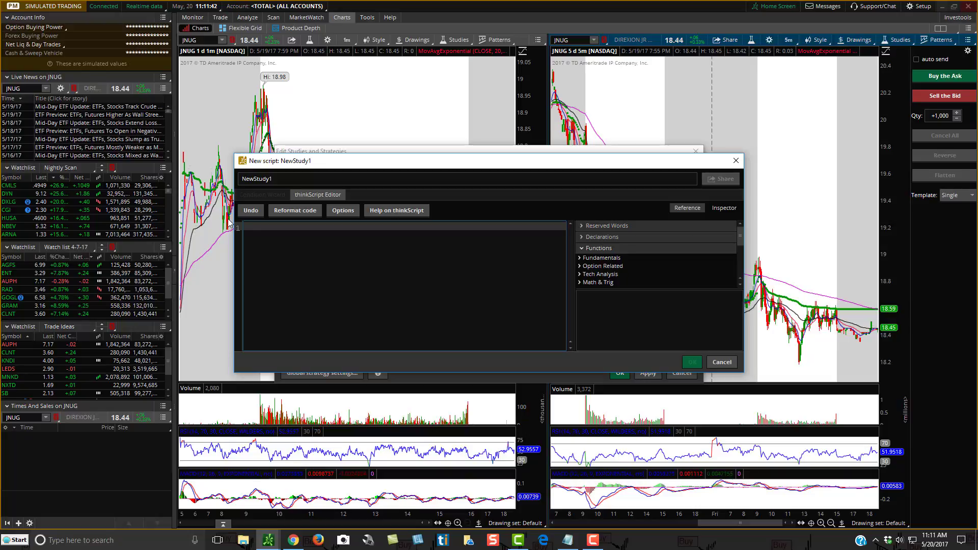
{"action": "key", "text": "alt+Tab"}
{"action": "key", "text": "alt+Tab"}
{"action": "key", "text": "alt+Tab"}
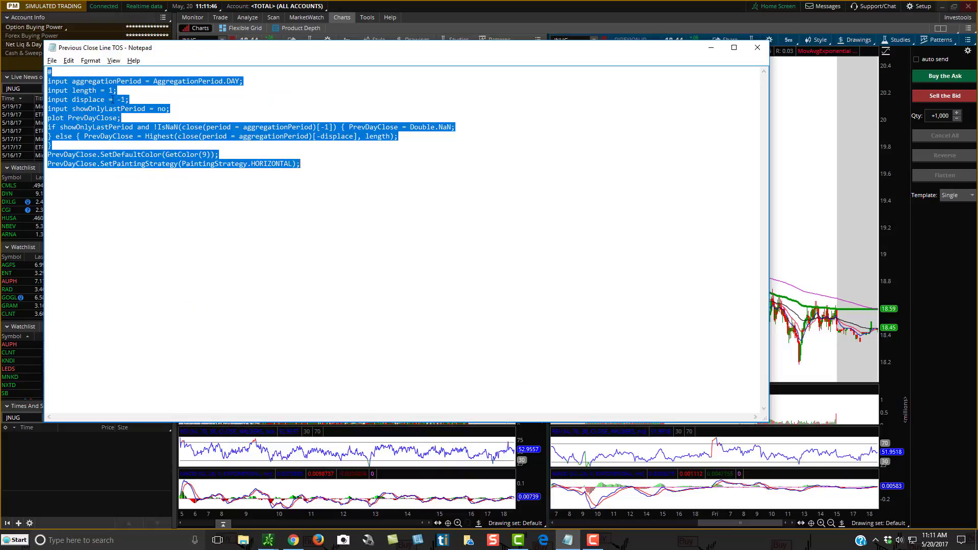
Copy the entire Previous Close Line script from Notepad and return to thinkorswim.
{"action": "left_click", "coordinate": [113, 100]}
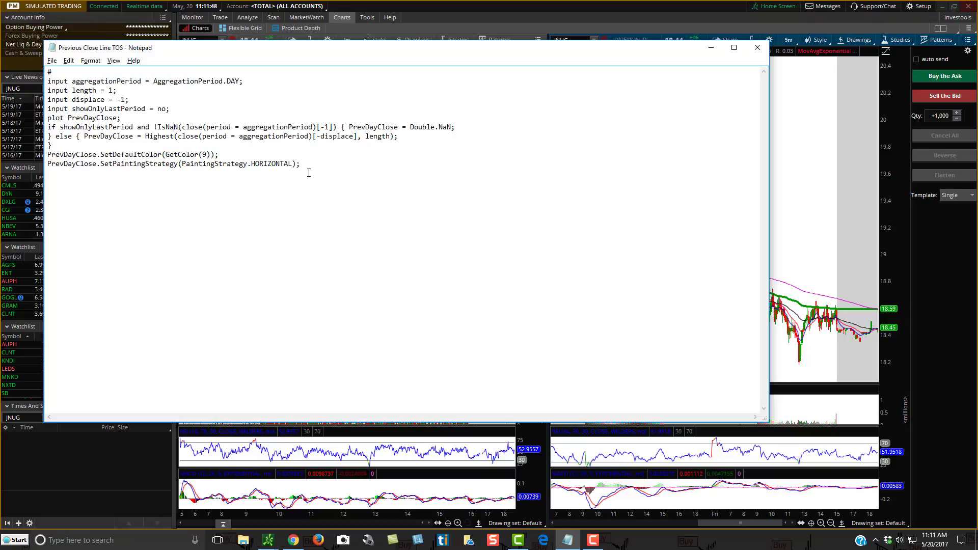
{"action": "left_click_drag", "start_coordinate": [308, 172], "coordinate": [48, 71]}
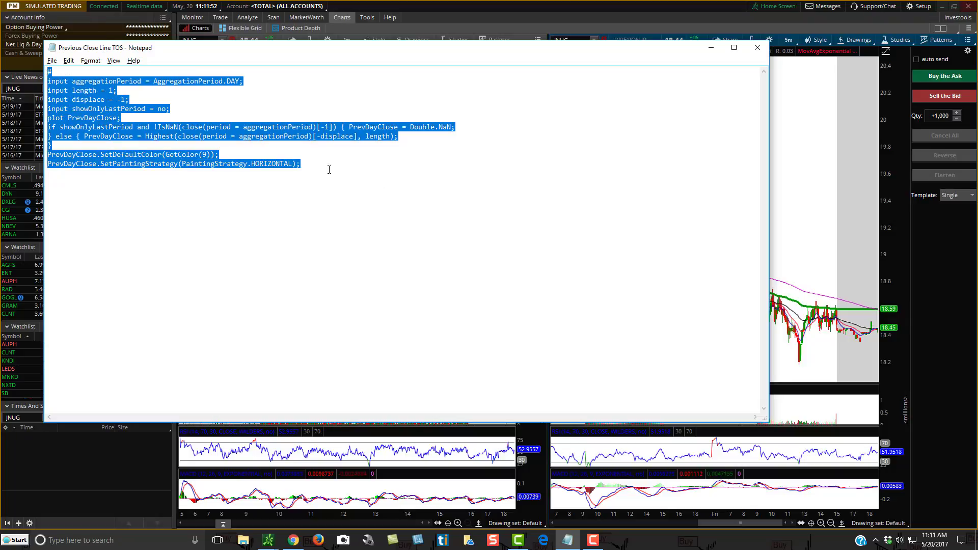
{"action": "right_click", "coordinate": [184, 133]}
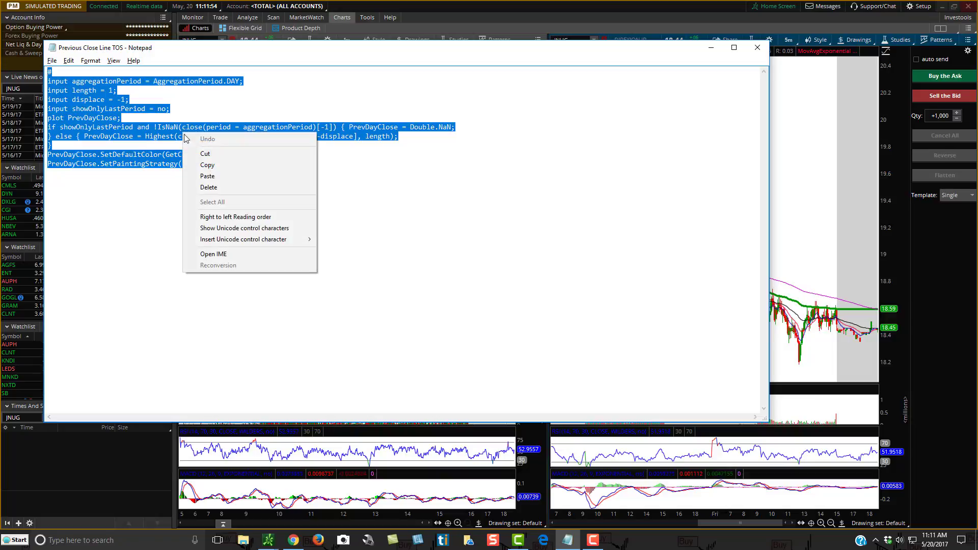
{"action": "left_click", "coordinate": [205, 163]}
{"action": "key", "text": "alt+Tab"}
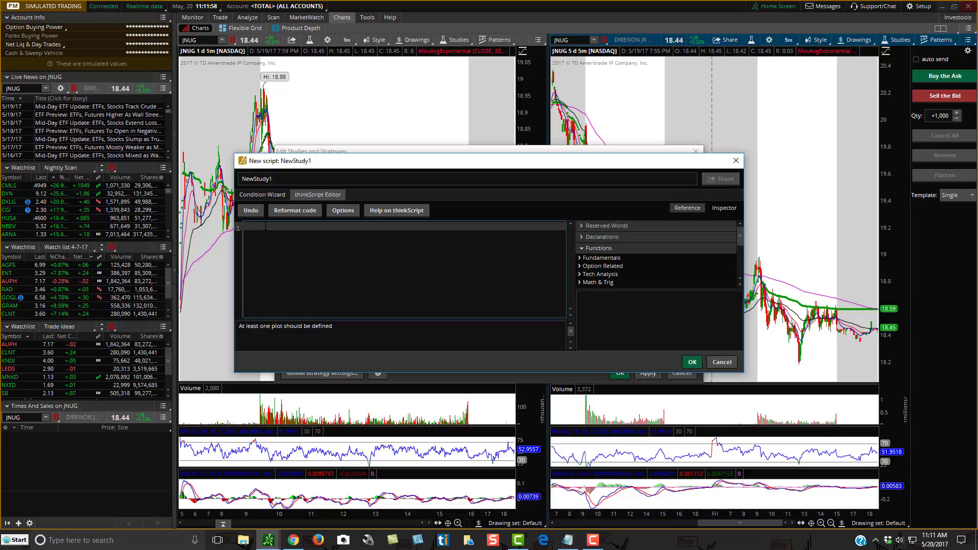
Paste the previous-close script into NewStudy1 and rename the study PreviousDayClose2.
{"action": "key", "text": "ctrl+v"}
{"action": "left_click", "coordinate": [284, 211]}
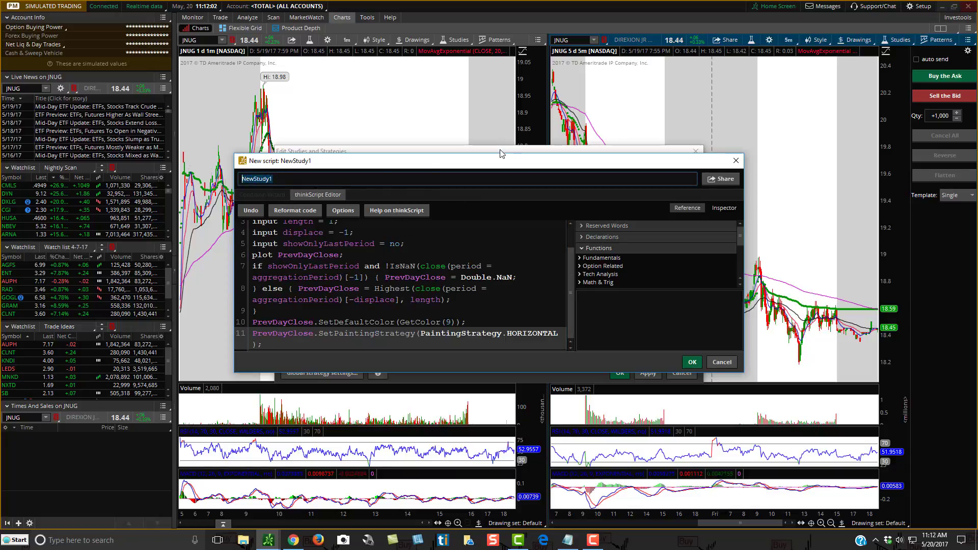
{"action": "type", "text": "PreviousClose"}
{"action": "key", "text": "BackSpace"}
{"action": "key", "text": "BackSpace"}
{"action": "key", "text": "BackSpace"}
{"action": "key", "text": "BackSpace"}
{"action": "key", "text": "BackSpace"}
{"action": "type", "text": "DayClose"}
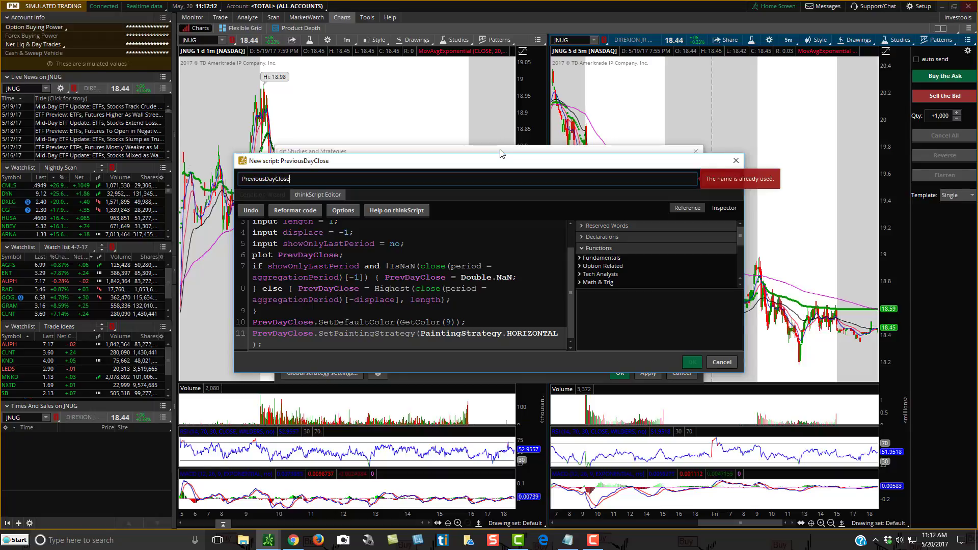
{"action": "type", "text": "1"}
{"action": "key", "text": "BackSpace"}
{"action": "type", "text": "2"}
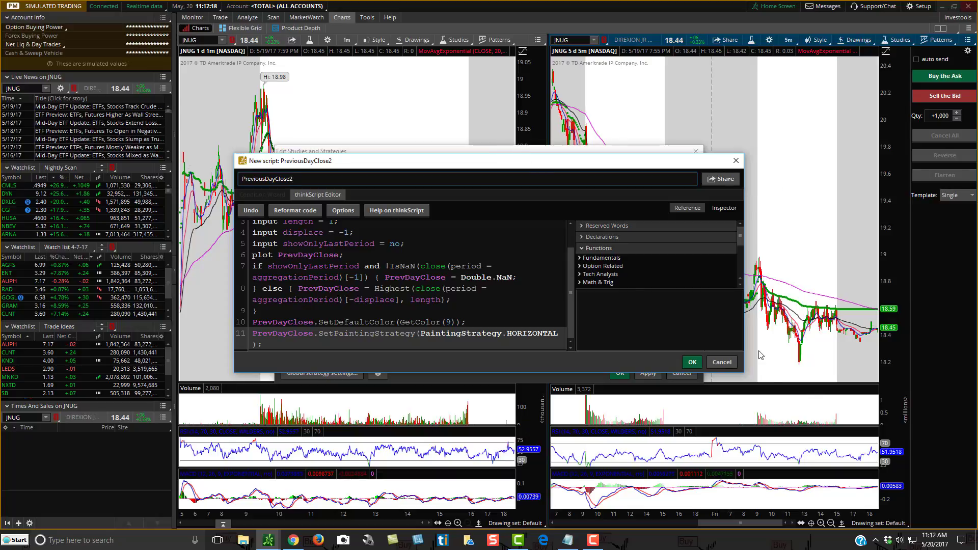
Save PreviousDayClose2, set its plot colour to green, and apply it to the JNUG chart.
{"action": "left_click", "coordinate": [693, 363]}
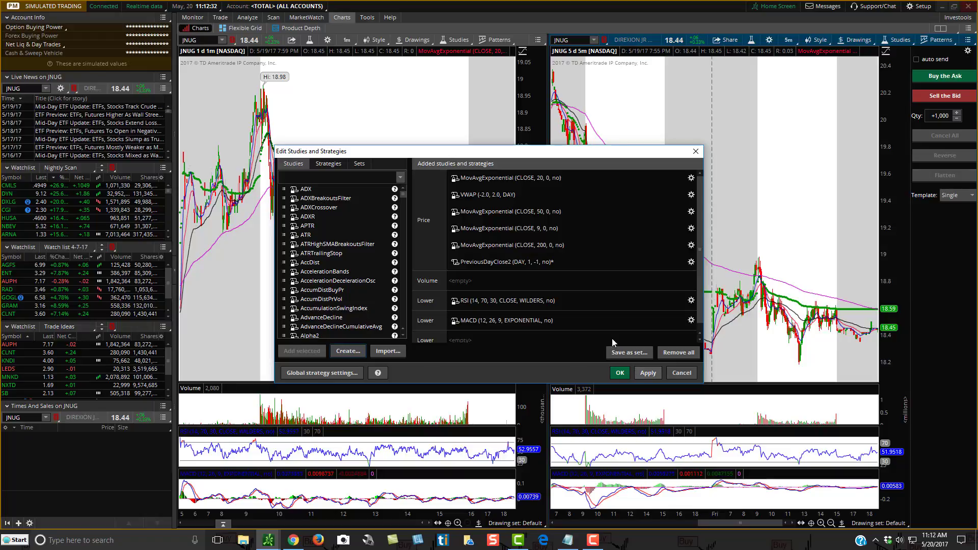
{"action": "double_click", "coordinate": [569, 261]}
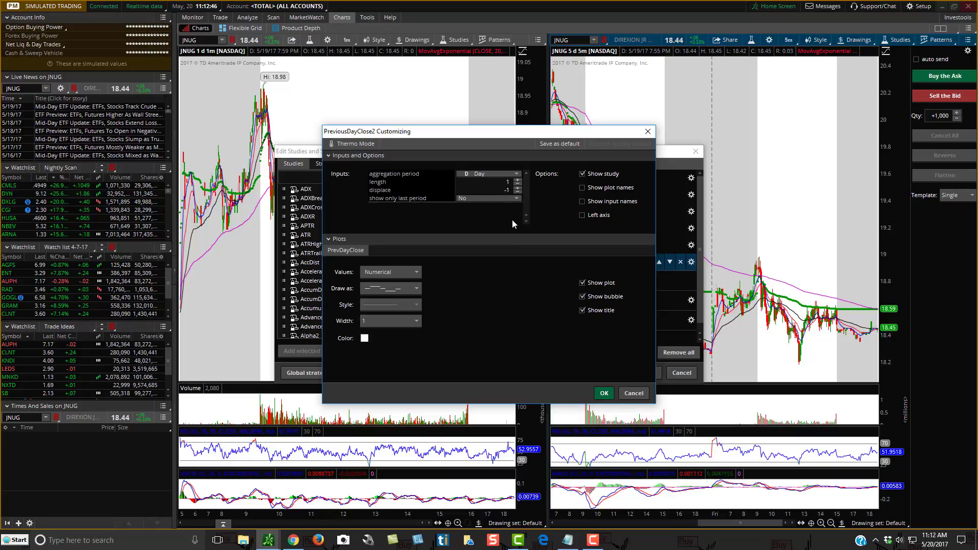
{"action": "left_click", "coordinate": [365, 339]}
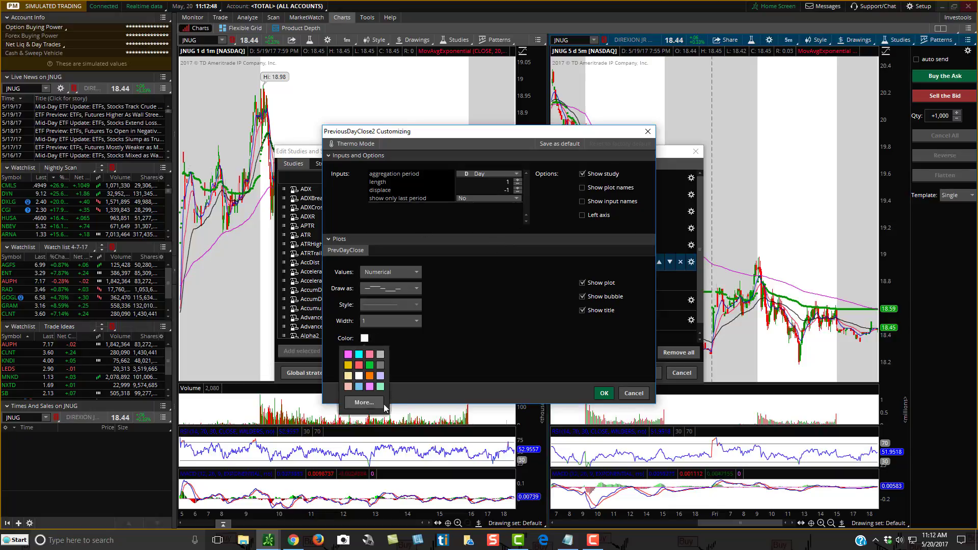
{"action": "left_click", "coordinate": [364, 406]}
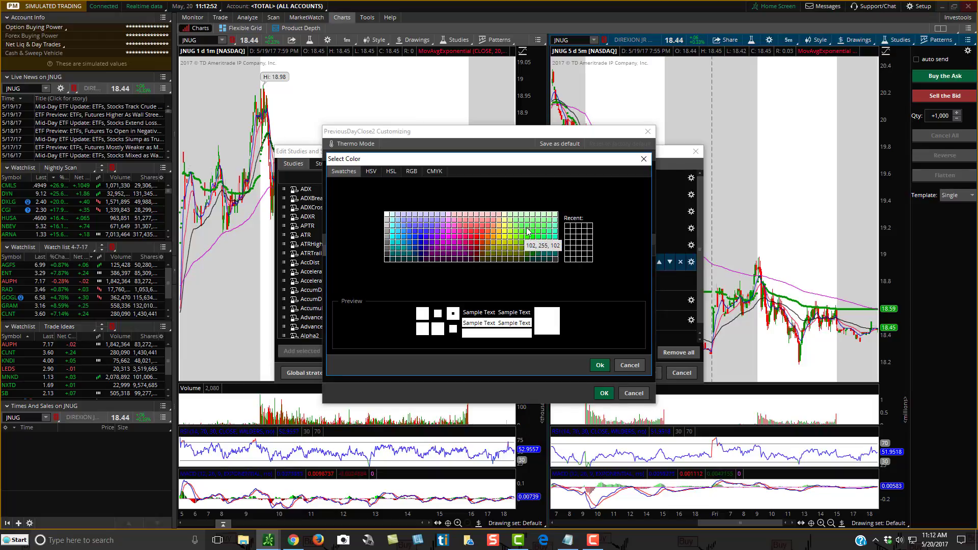
{"action": "left_click", "coordinate": [539, 248]}
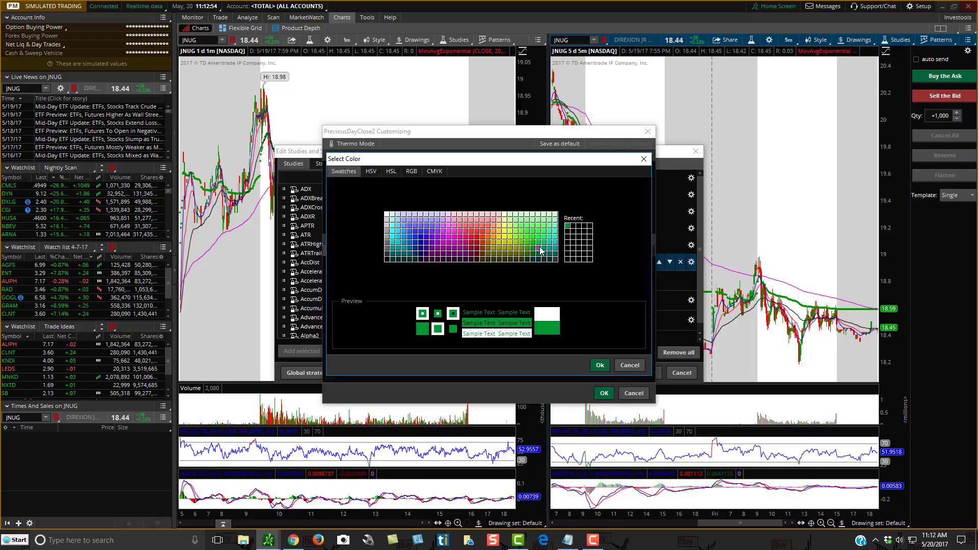
{"action": "left_click", "coordinate": [599, 366]}
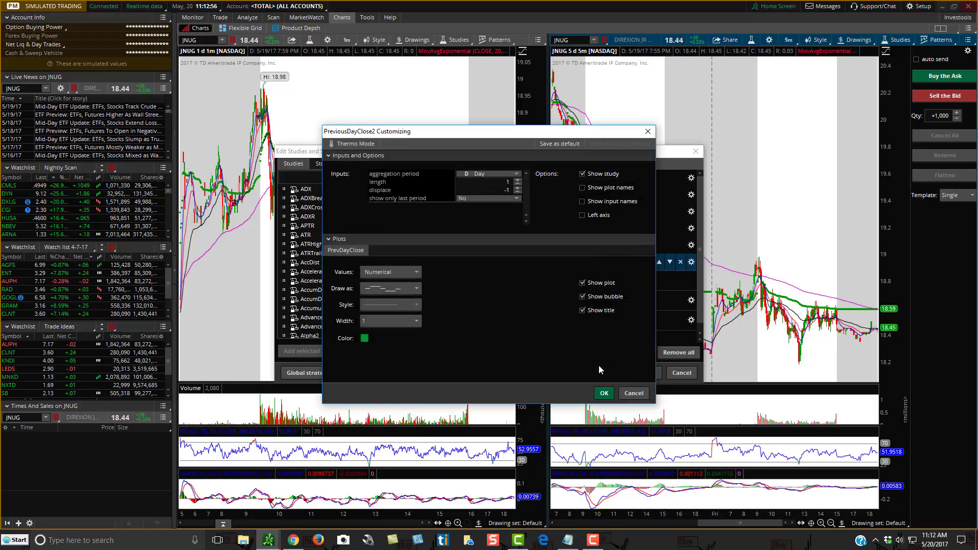
{"action": "left_click", "coordinate": [604, 392]}
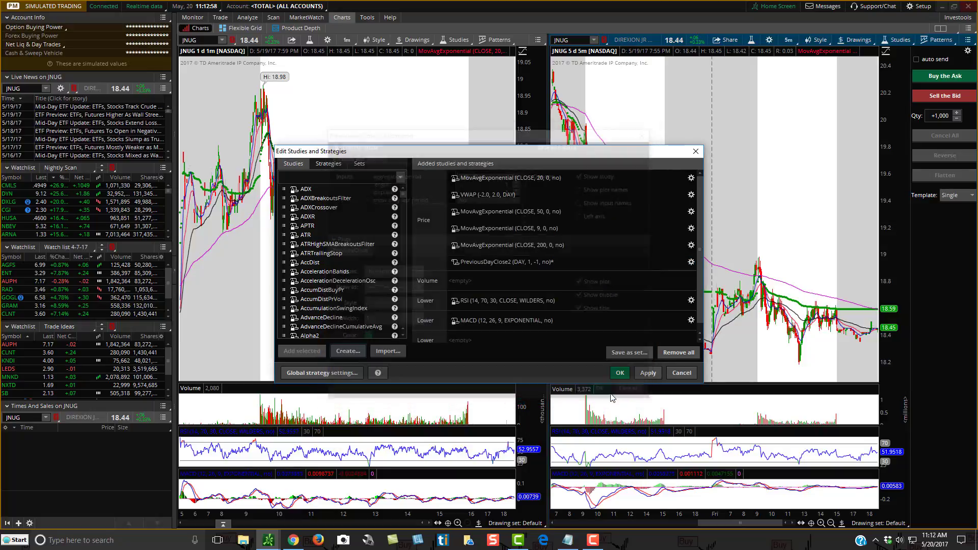
{"action": "left_click", "coordinate": [644, 377]}
Close the study editor and review the green previous-close line across earlier sessions.
{"action": "left_click", "coordinate": [620, 373]}
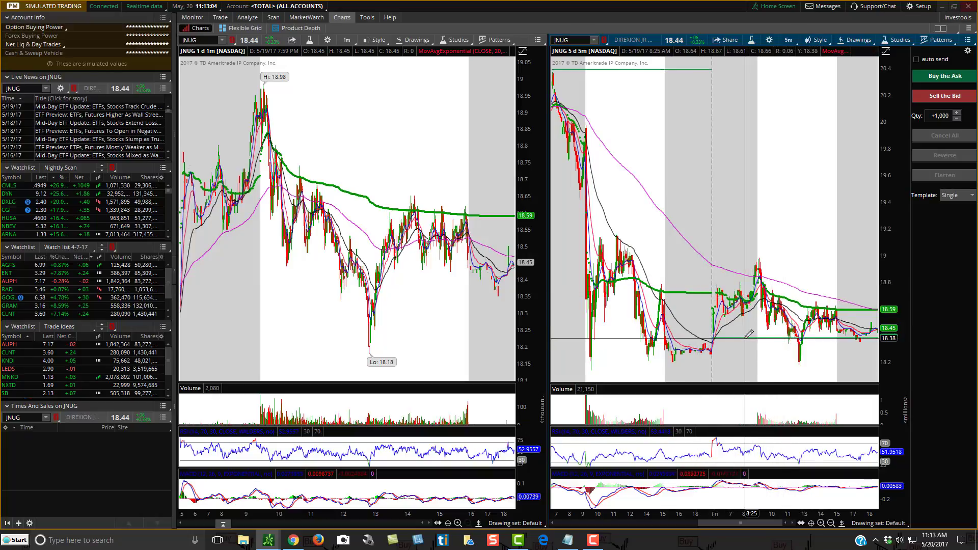
{"action": "scroll", "coordinate": [745, 334], "scroll_direction": "up", "scroll_amount": 3}
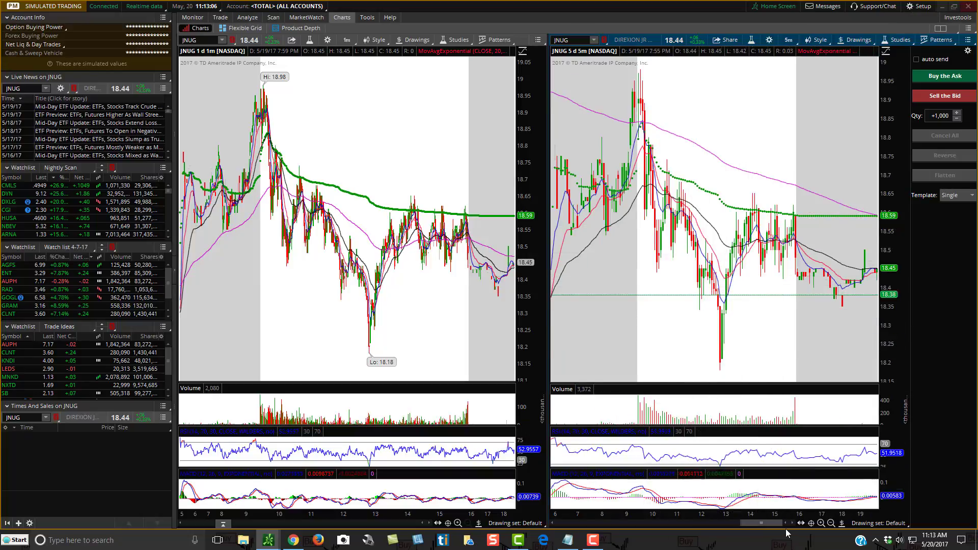
{"action": "left_click_drag", "start_coordinate": [777, 530], "coordinate": [601, 390]}
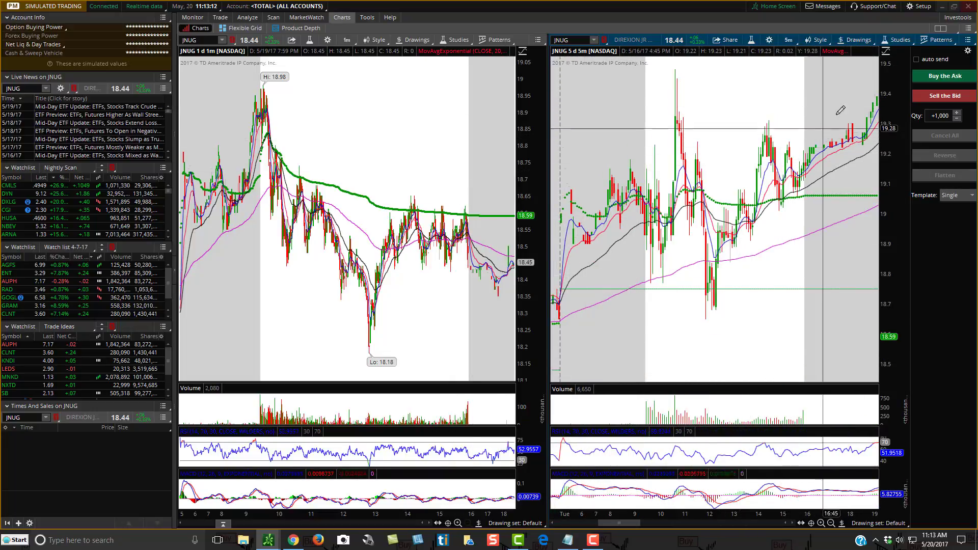
{"action": "left_click", "coordinate": [894, 40]}
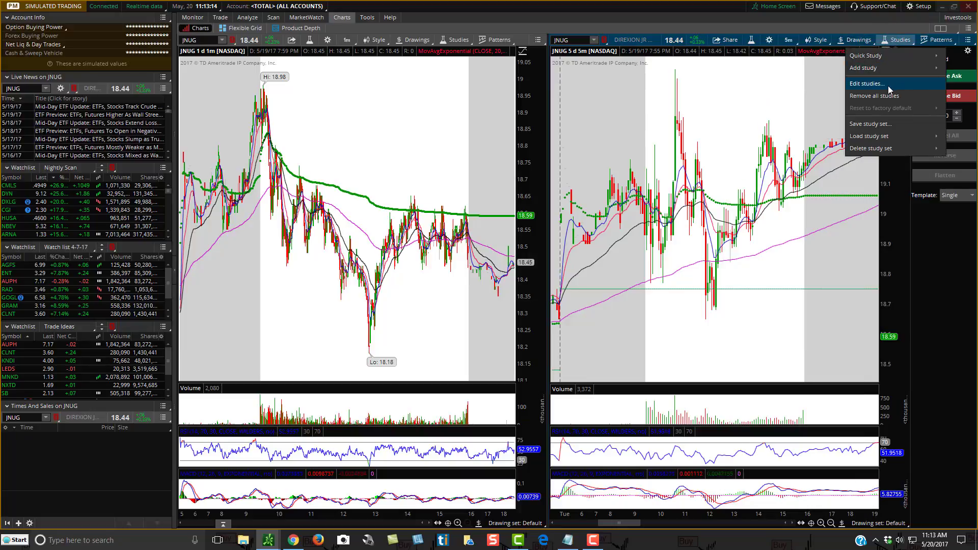
Set PreviousDayClose2's 'show only last period' input to Yes and apply it to the chart.
{"action": "left_click", "coordinate": [893, 87]}
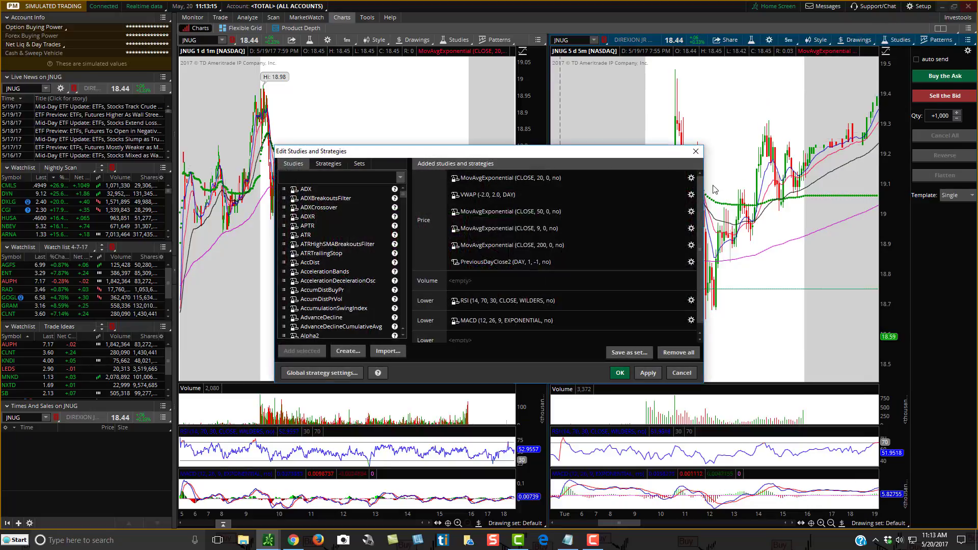
{"action": "double_click", "coordinate": [591, 263]}
{"action": "left_click", "coordinate": [511, 198]}
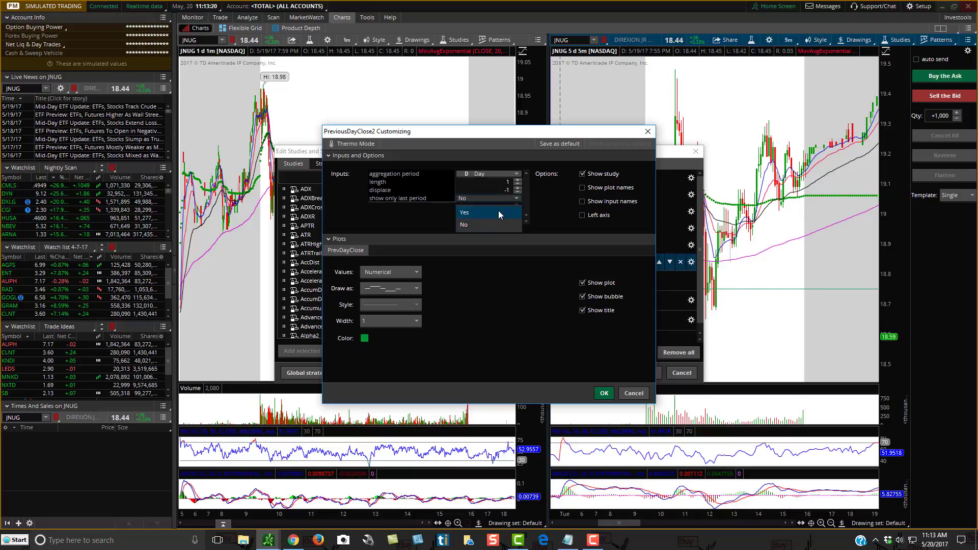
{"action": "left_click", "coordinate": [498, 215]}
{"action": "left_click", "coordinate": [604, 393]}
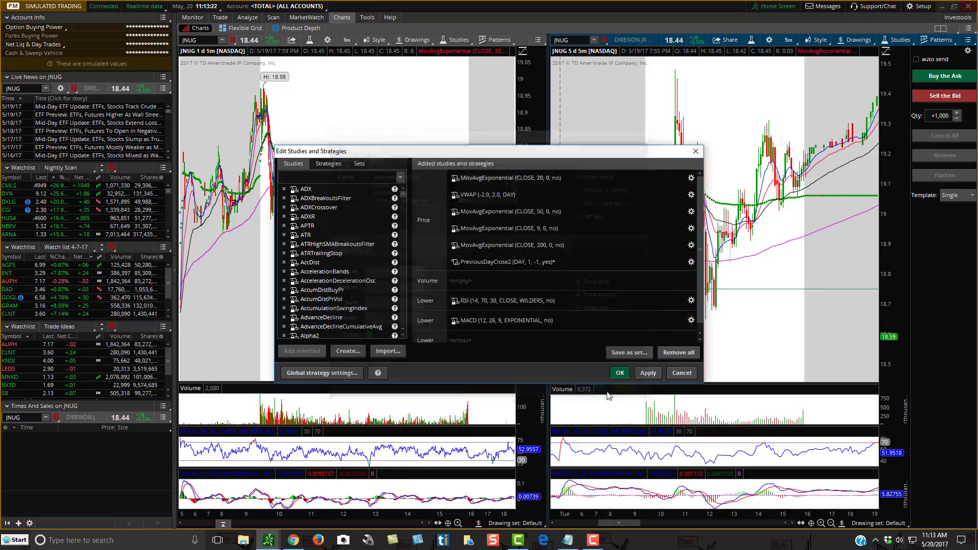
{"action": "left_click", "coordinate": [648, 373]}
{"action": "left_click", "coordinate": [620, 372]}
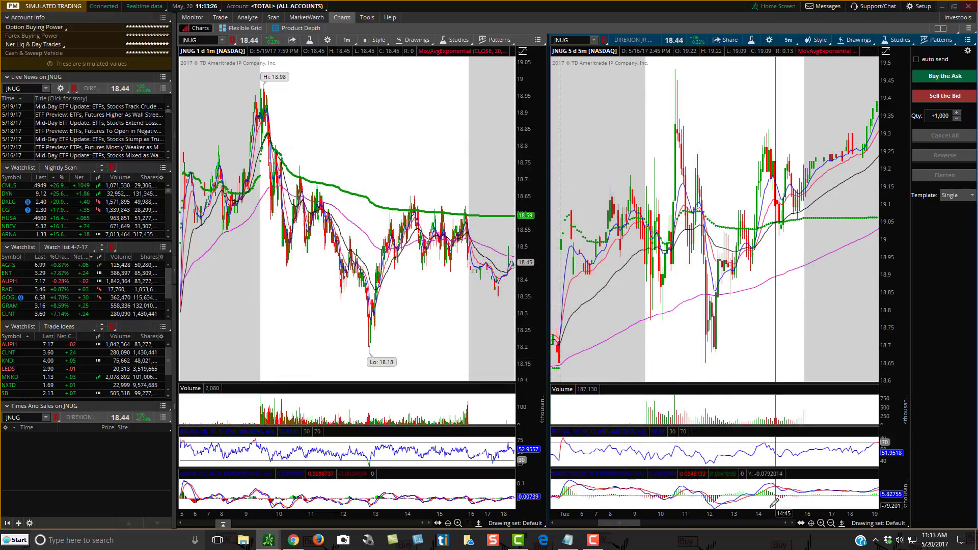
{"action": "left_click_drag", "start_coordinate": [619, 523], "coordinate": [759, 514]}
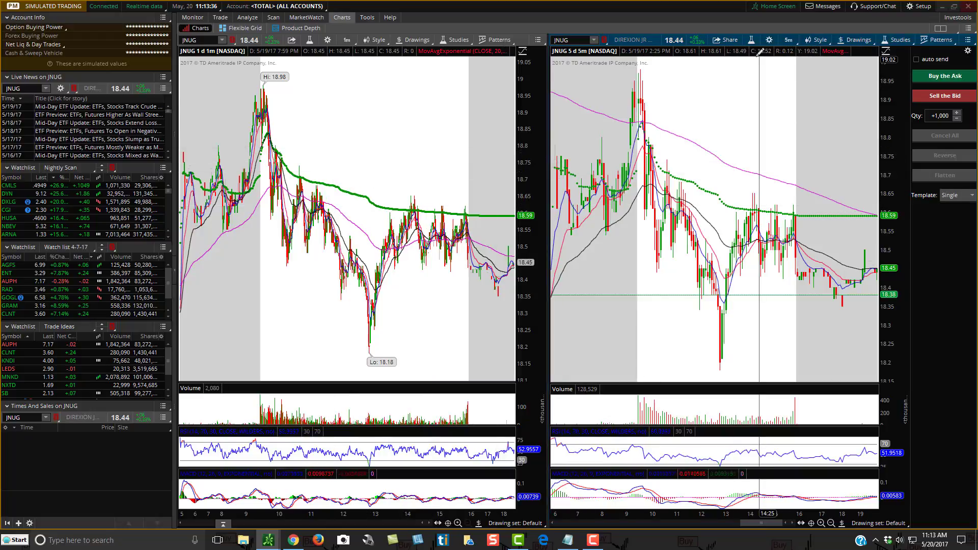
Remove PreviousDayClose2 from the chart's studies in the Edit Studies dialog.
{"action": "left_click", "coordinate": [899, 40]}
{"action": "left_click", "coordinate": [886, 84]}
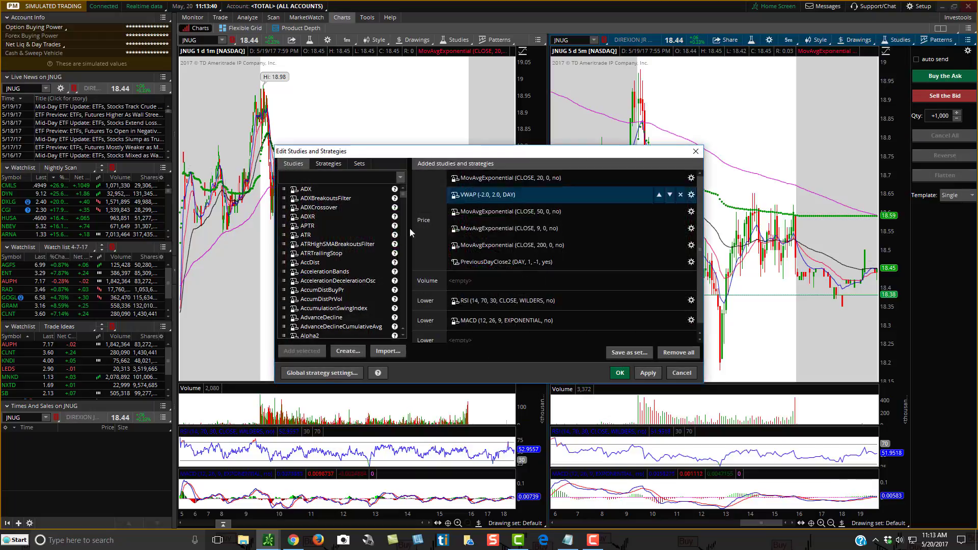
{"action": "left_click_drag", "start_coordinate": [402, 256], "coordinate": [404, 274]}
{"action": "scroll", "coordinate": [355, 189], "scroll_direction": "up", "scroll_amount": 2}
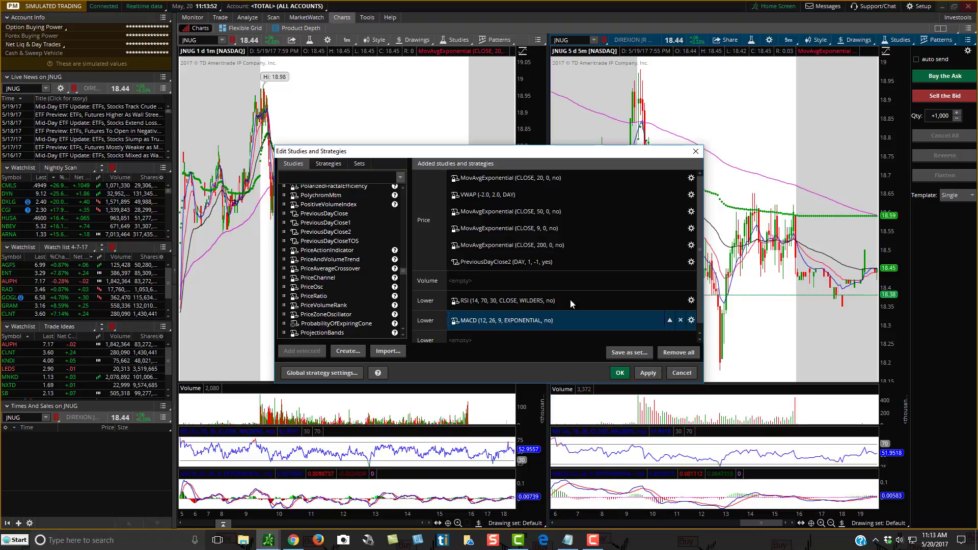
{"action": "left_click", "coordinate": [680, 262]}
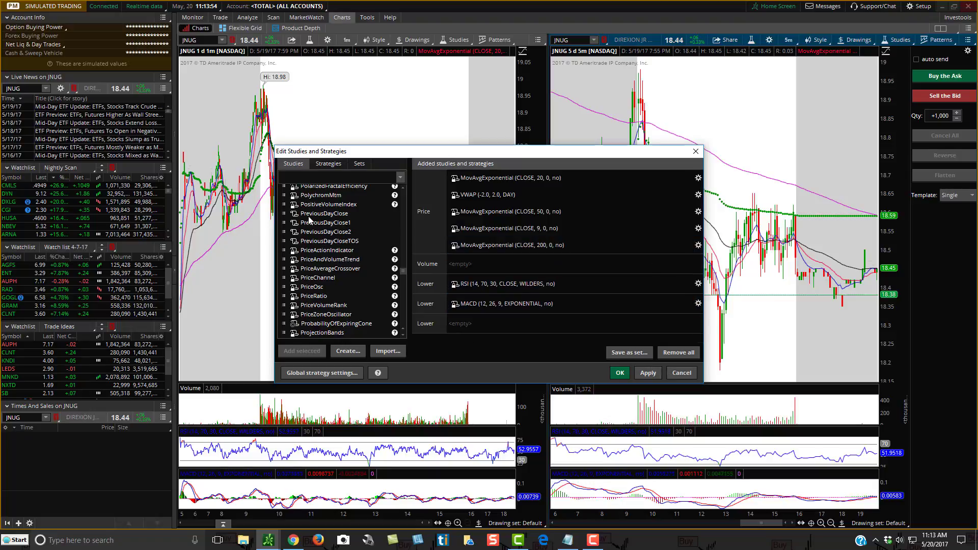
Try PreviousDayCloseTOS, remove it, then re-add PreviousDayClose2 with default inputs and confirm.
{"action": "double_click", "coordinate": [349, 244]}
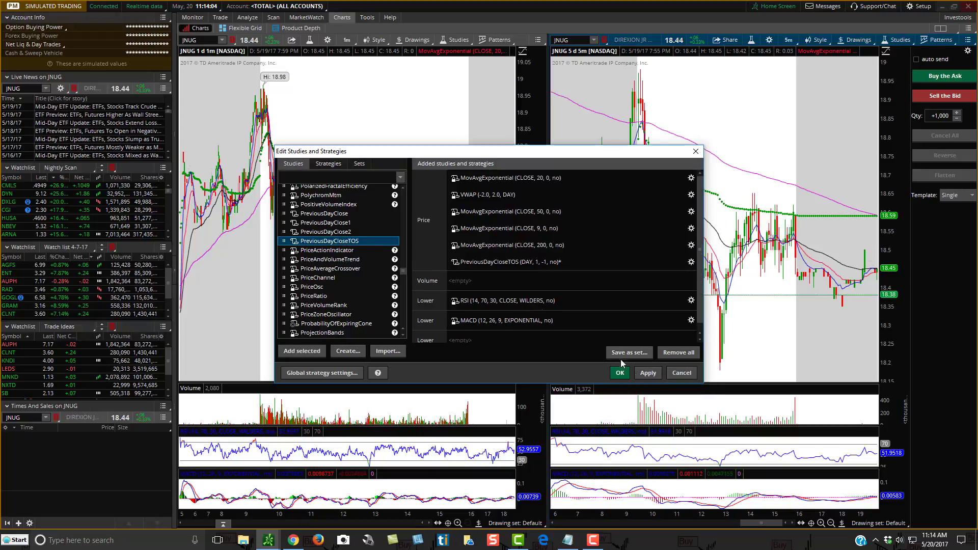
{"action": "mouse_move", "coordinate": [611, 250]}
{"action": "left_click", "coordinate": [680, 262]}
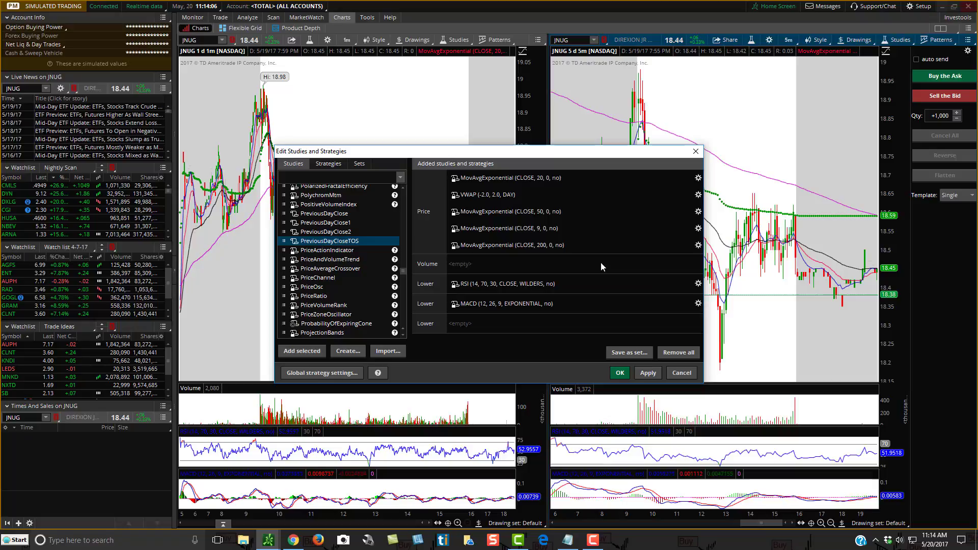
{"action": "double_click", "coordinate": [341, 232]}
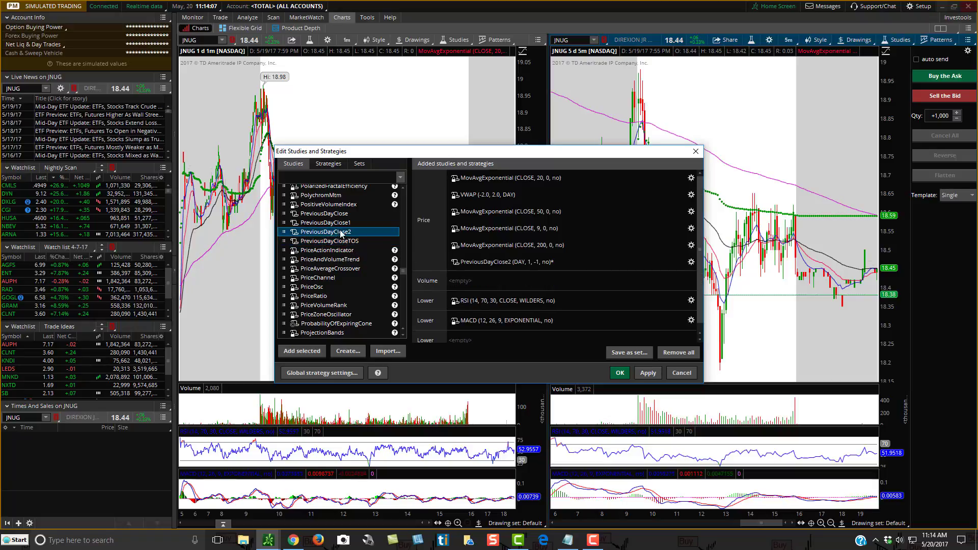
{"action": "left_click", "coordinate": [620, 371]}
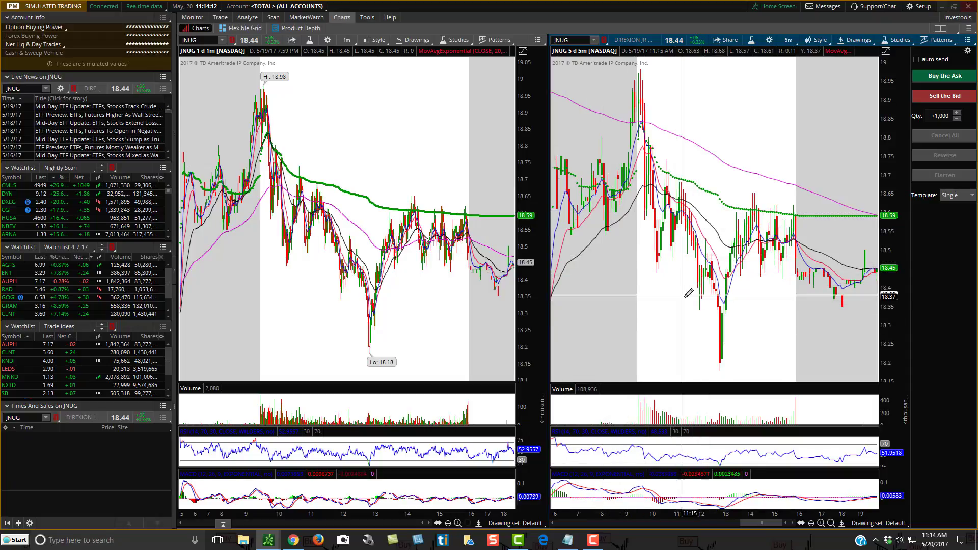
Recolour the PreviousDayClose2 line green, apply it, then switch to the web browser.
{"action": "left_click", "coordinate": [899, 40]}
{"action": "left_click", "coordinate": [869, 84]}
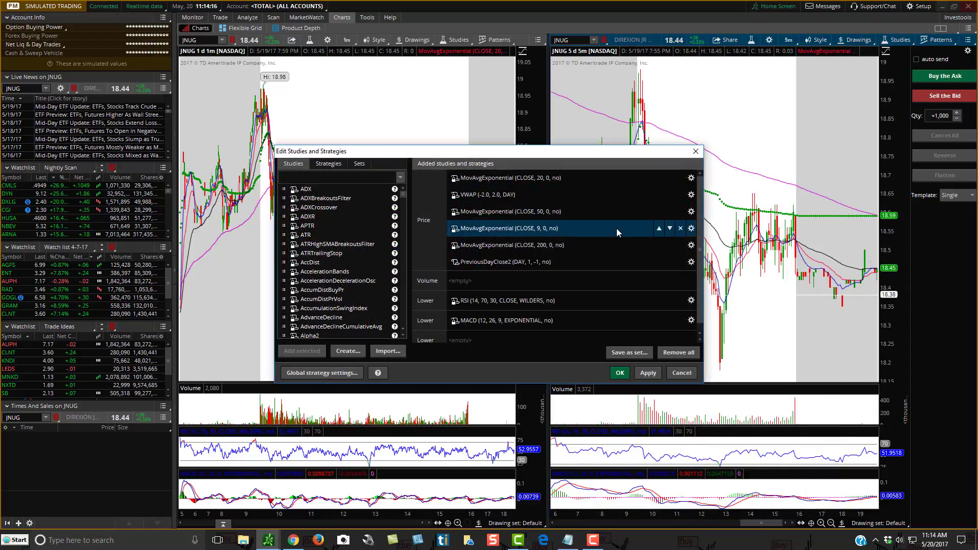
{"action": "double_click", "coordinate": [614, 262]}
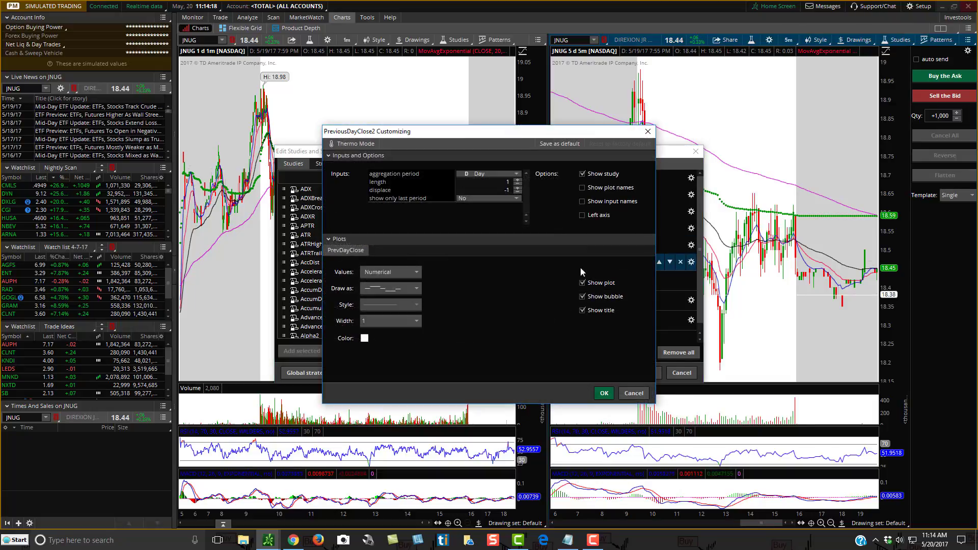
{"action": "left_click", "coordinate": [364, 339]}
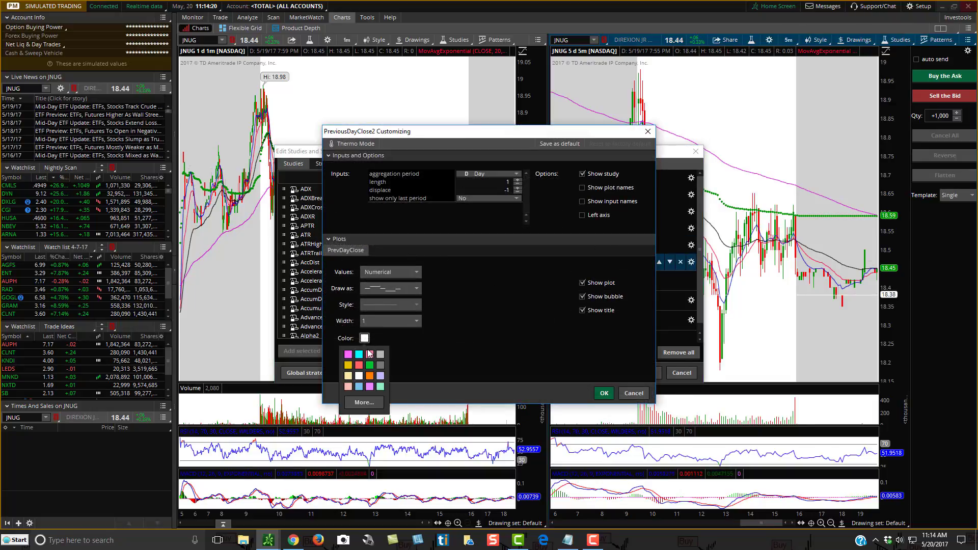
{"action": "left_click", "coordinate": [374, 403]}
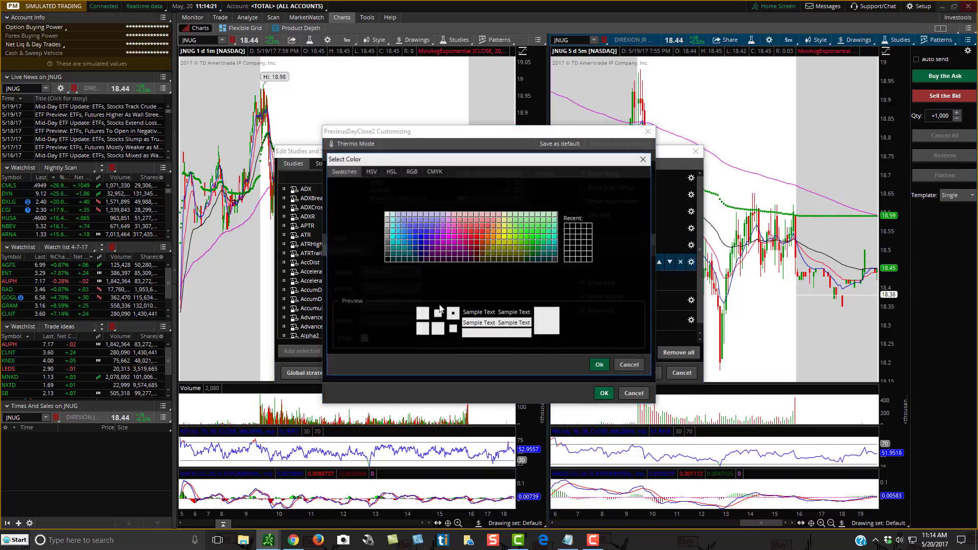
{"action": "left_click", "coordinate": [543, 252]}
{"action": "left_click", "coordinate": [602, 366]}
{"action": "left_click", "coordinate": [604, 392]}
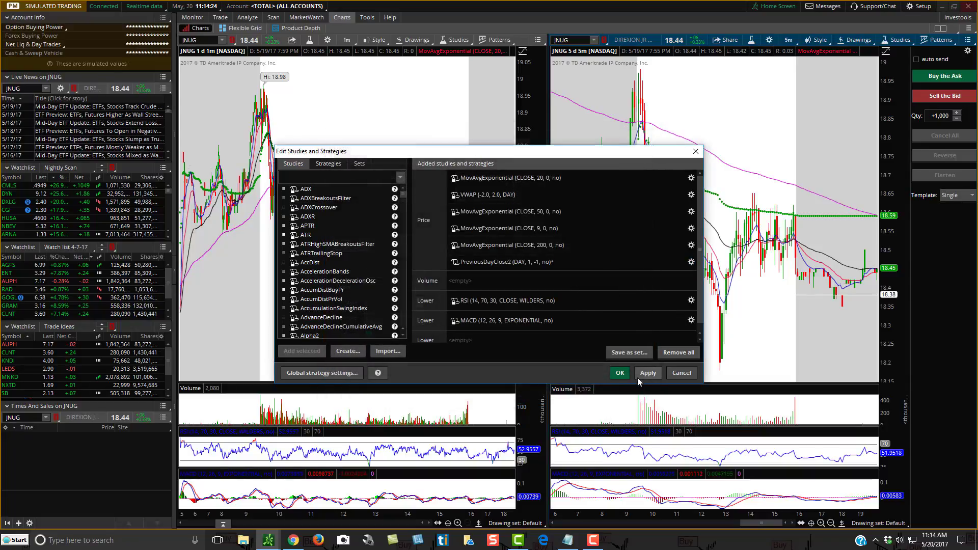
{"action": "left_click", "coordinate": [627, 373]}
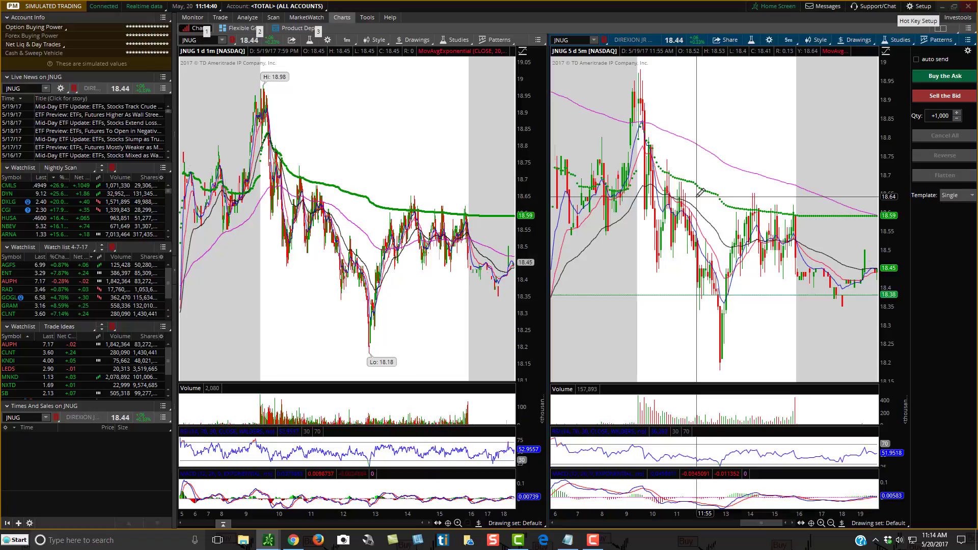
{"action": "key", "text": "alt+Tab"}
{"action": "key", "text": "alt+Tab"}
{"action": "key", "text": "alt+Tab"}
{"action": "key", "text": "alt+Tab"}
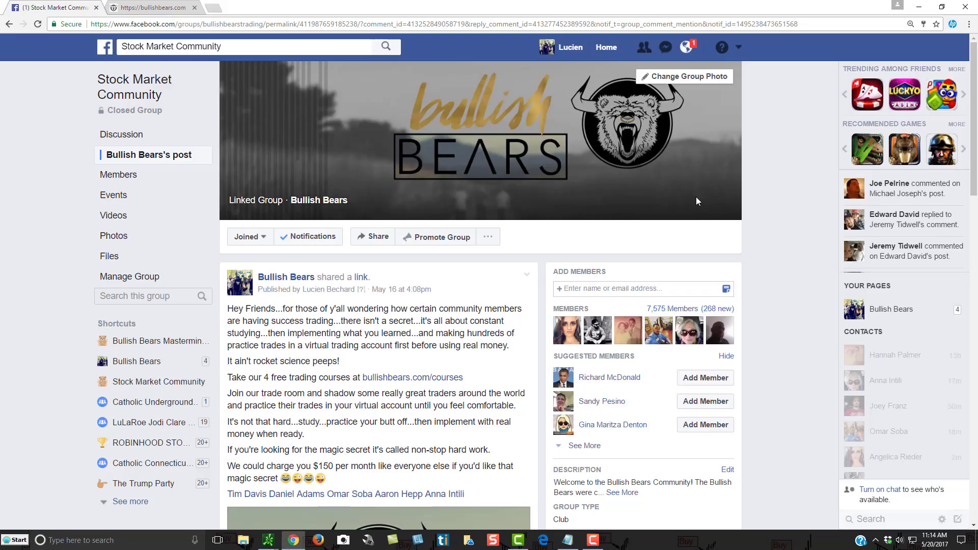